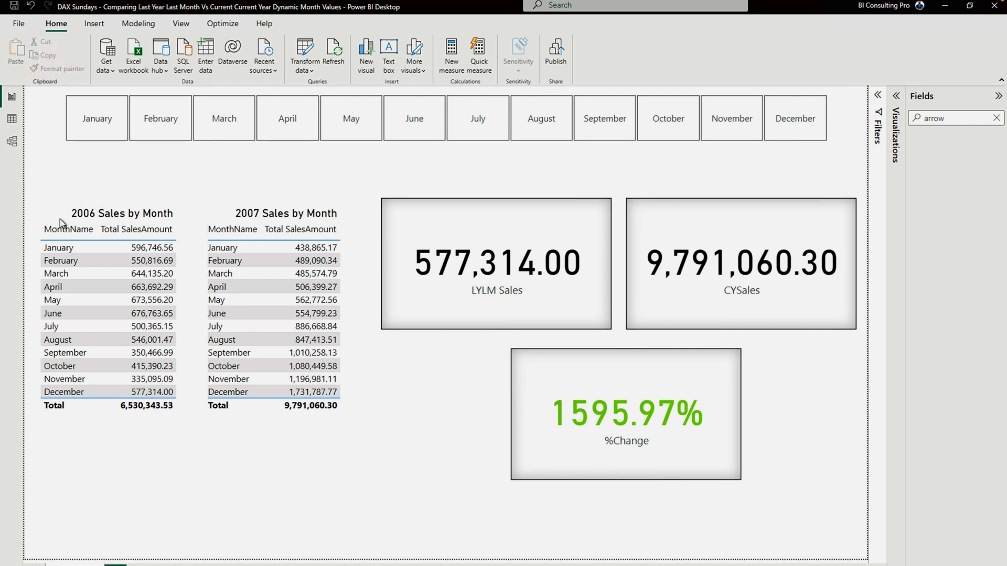
Try January, February and March in the month slicer, then clear the filter
left_click(83, 118)
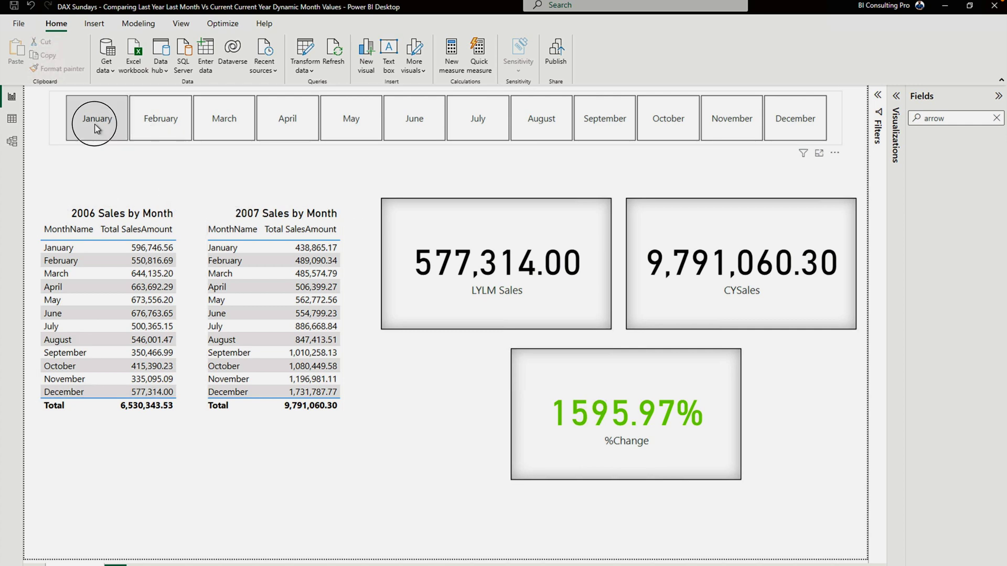
left_click(176, 127)
left_click(225, 128)
left_click(194, 168)
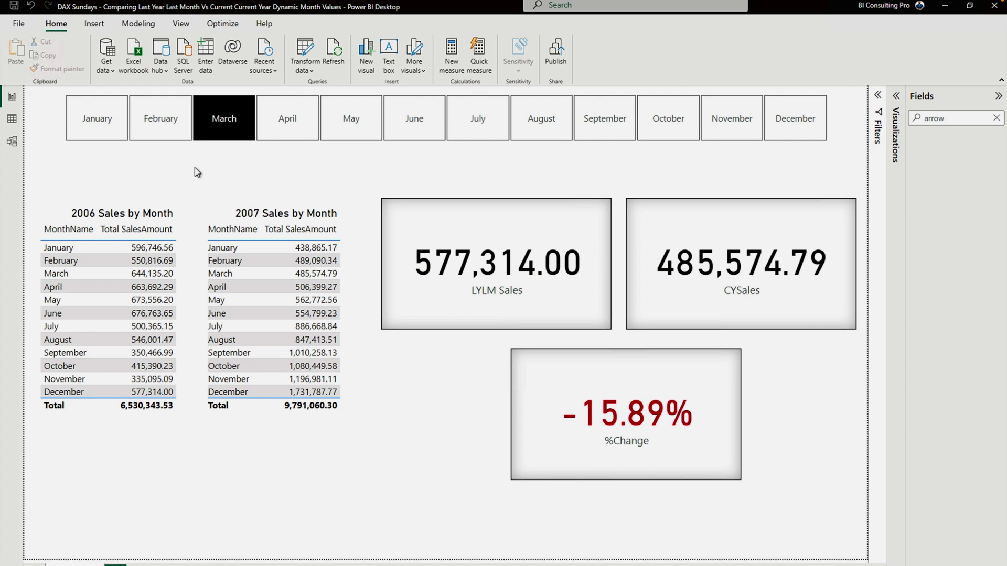
left_click(219, 125)
left_click(204, 178)
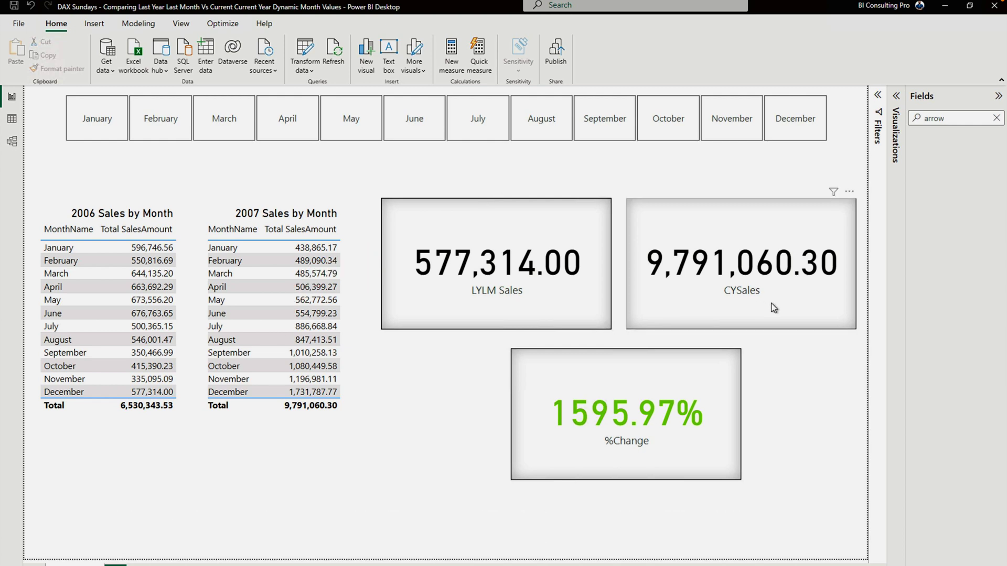
Step the month slicer from November back to August, leaving August selected
left_click(736, 131)
left_click(667, 126)
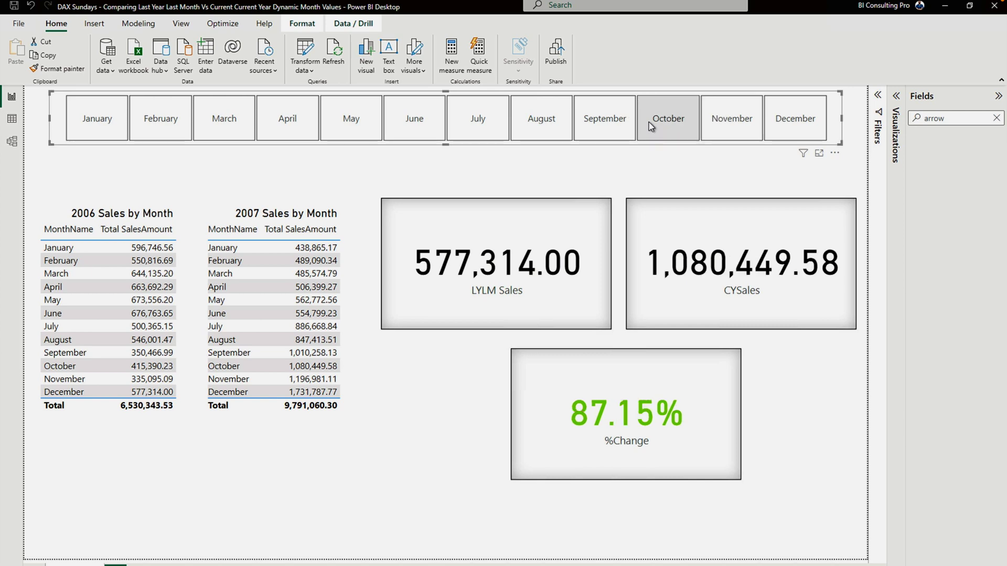
left_click(603, 125)
left_click(557, 123)
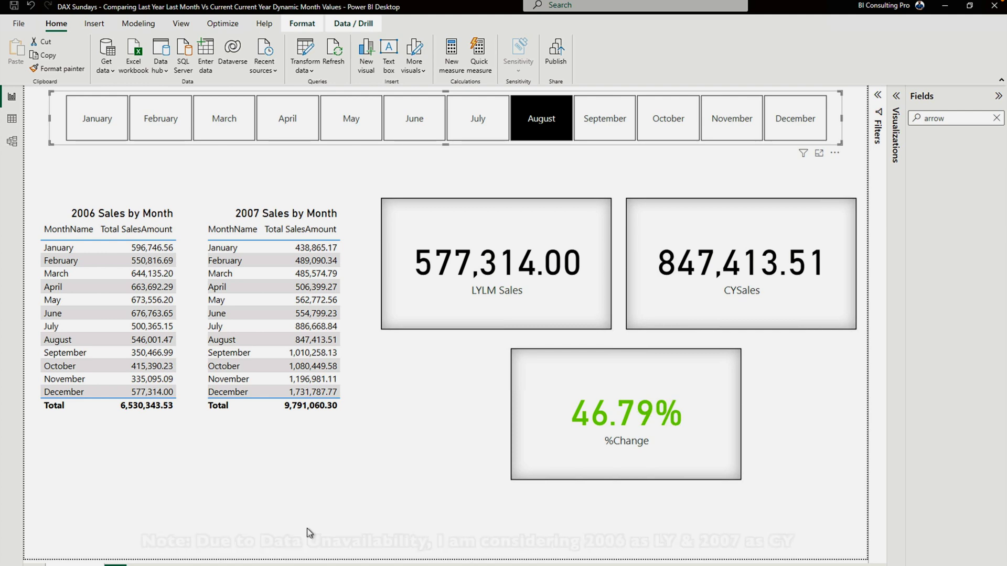
left_click(314, 524)
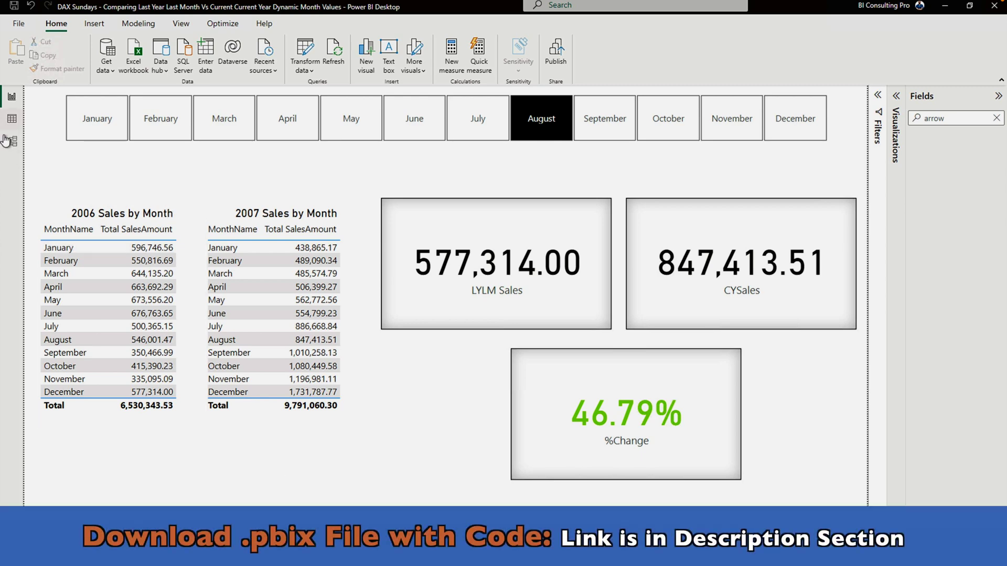
Switch to Data view and collapse the DimDate and FactInternetSales field lists
left_click(12, 120)
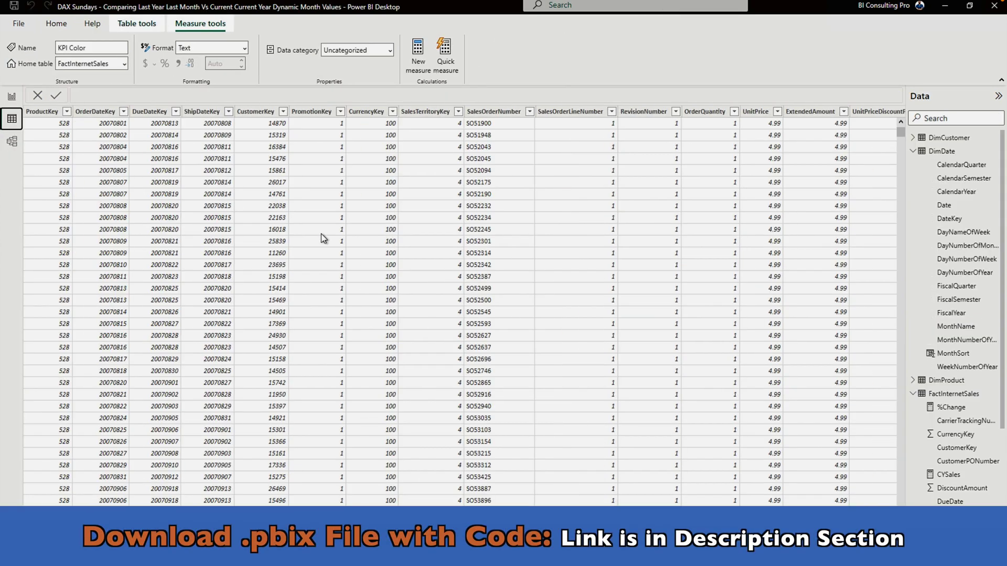
left_click(913, 151)
left_click(913, 178)
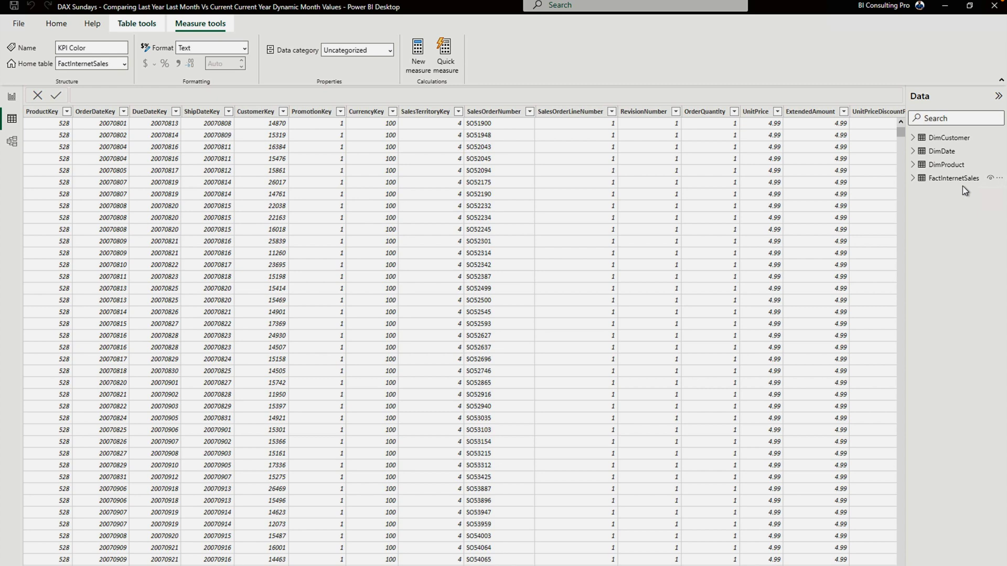
Switch back to the Report view canvas with the August-filtered cards
left_click(11, 141)
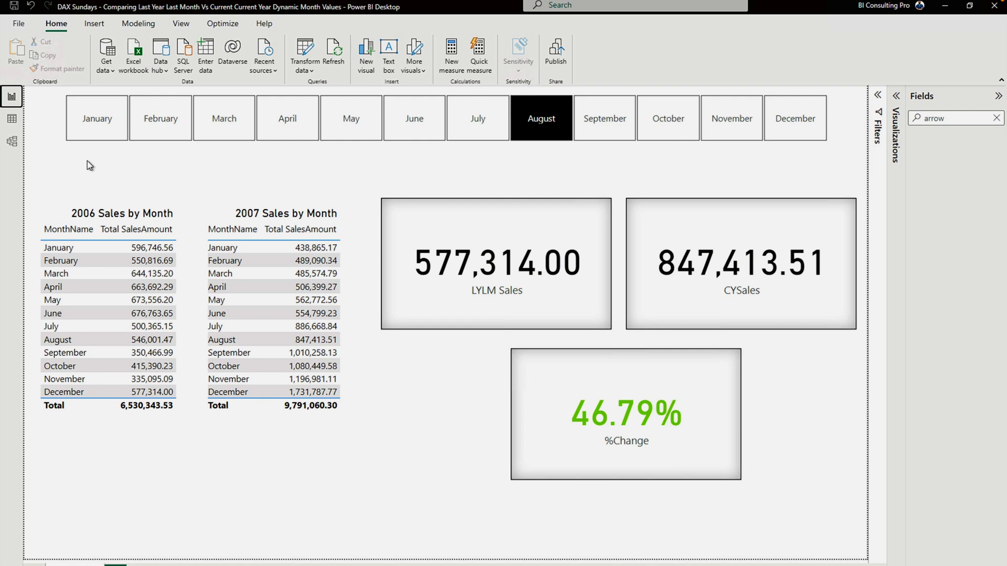
Search the fields for 'lYLM', open LYLM Sales, and highlight its _TotalSales variable
double_click(938, 118)
type("lYLM")
left_click(965, 151)
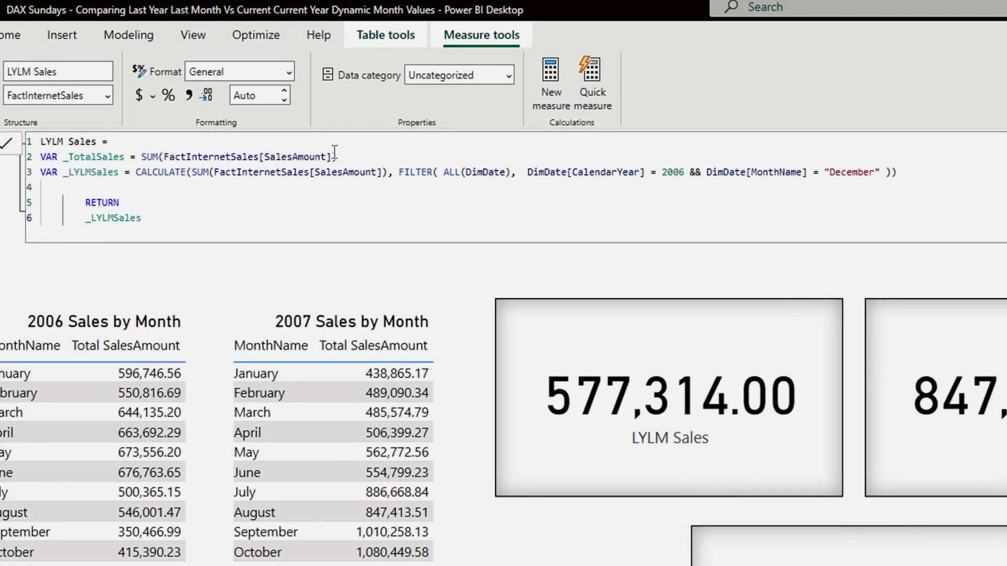
left_click(290, 103)
left_click_drag(358, 155, 68, 157)
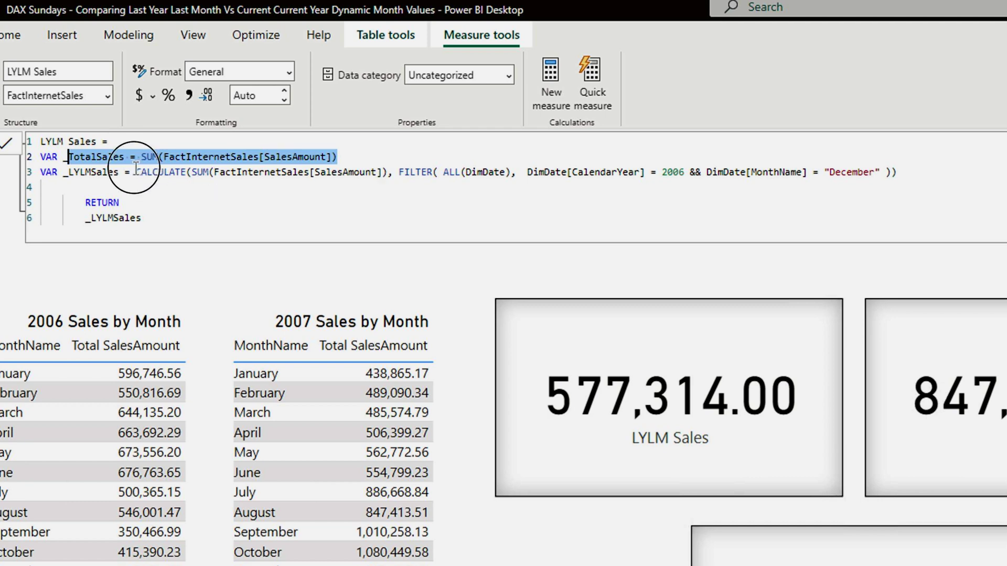
Put CALCULATE's SUM and FILTER(ALL(DimDate)) arguments on separate indented lines in LYLM Sales
left_click_drag(135, 172, 189, 169)
left_click(191, 171)
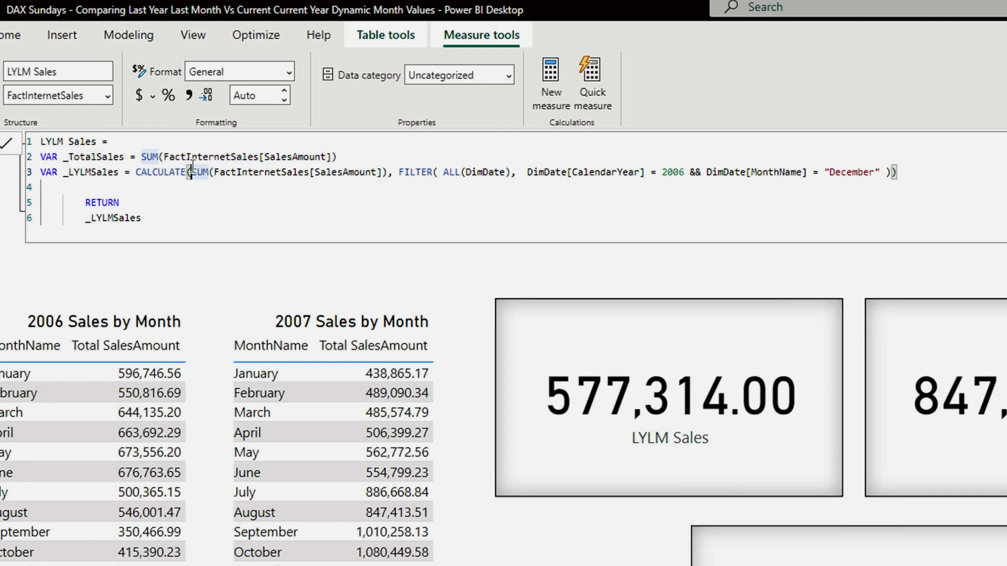
key("Return")
key("Tab")
key("Tab")
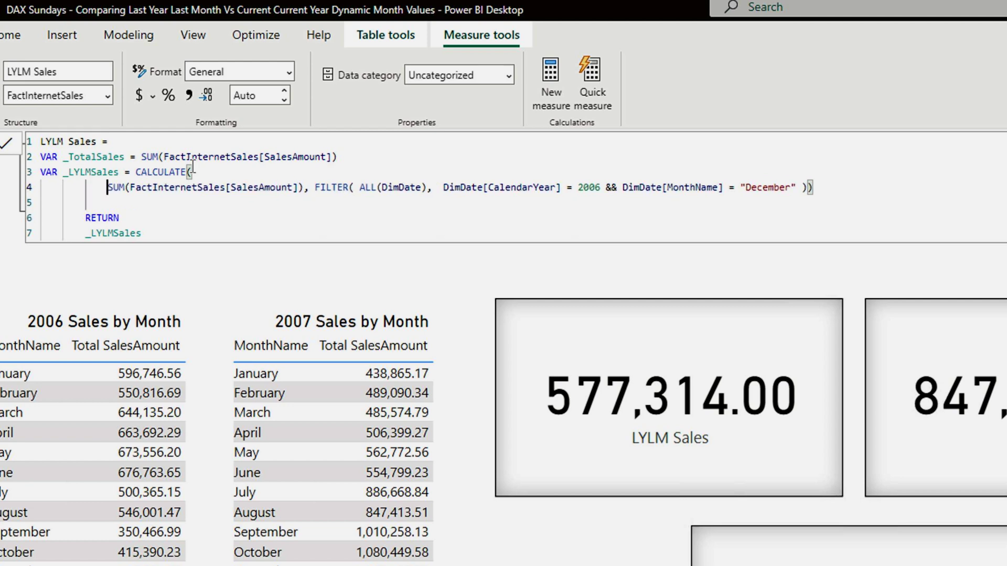
key("Tab")
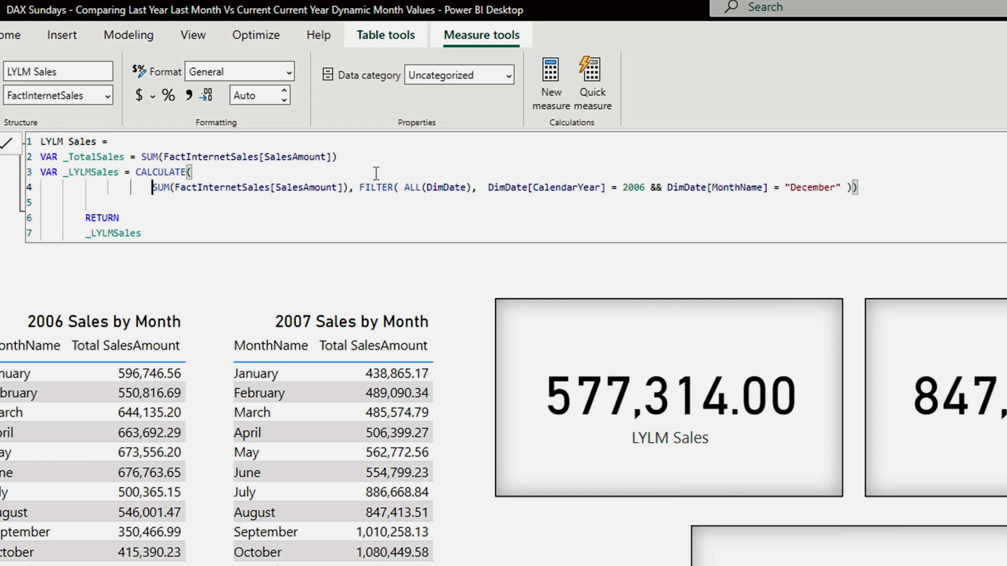
left_click(360, 187)
key("Return")
key("Tab")
key("Tab")
key("Tab")
key("Tab")
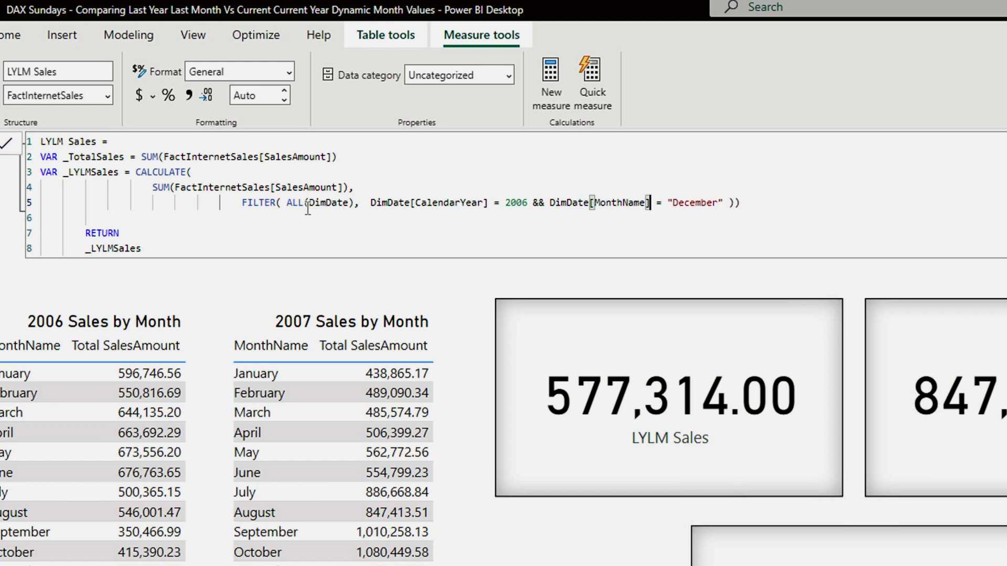
left_click_drag(286, 203, 370, 202)
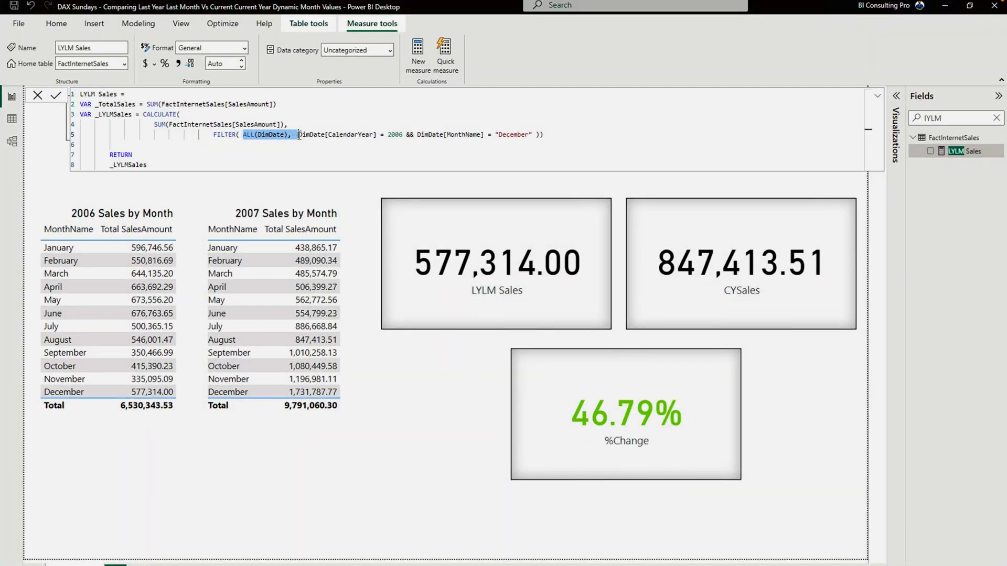
Discard the formula edit and try slicer months July back to March, ending on July
left_click(37, 96)
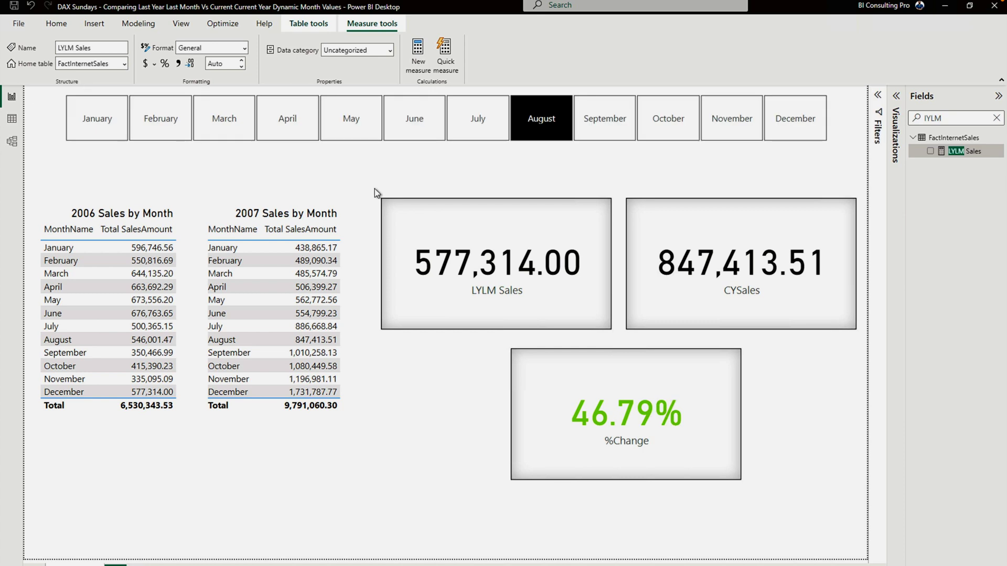
left_click(461, 123)
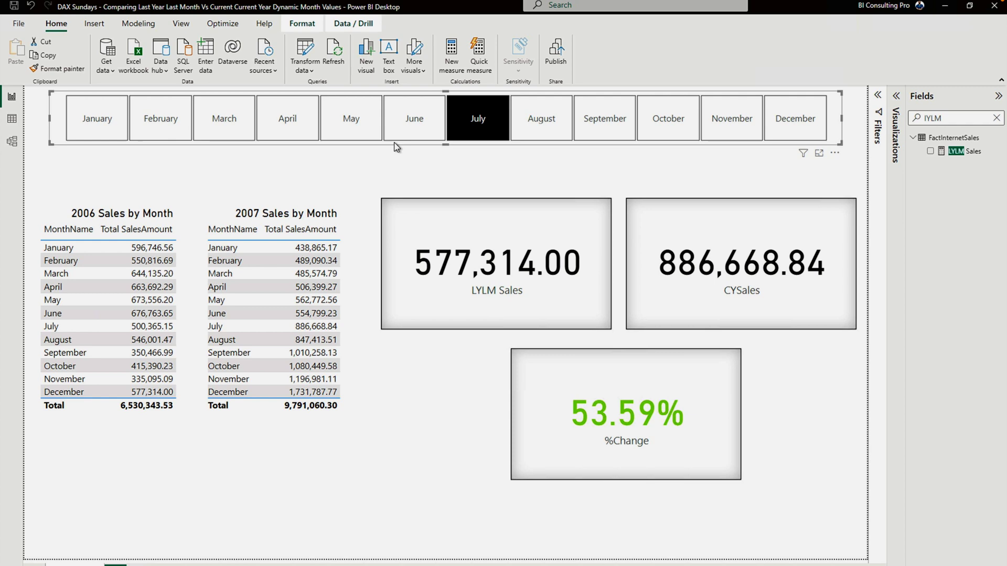
left_click(409, 124)
left_click(351, 118)
left_click(282, 120)
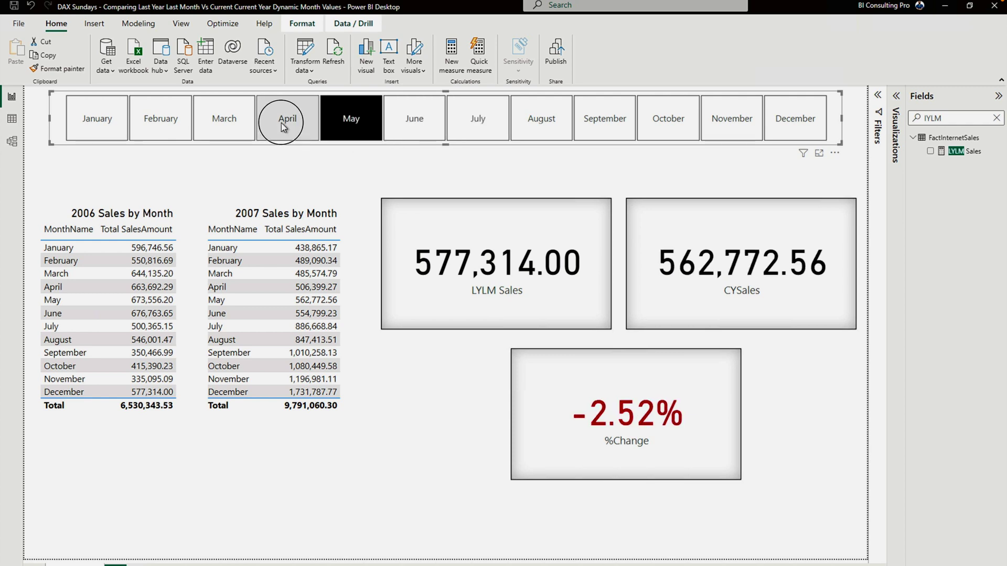
left_click(220, 124)
left_click(477, 125)
Deselect the slicer and clear the December row cross-filter on the 2006 sales table
left_click(469, 185)
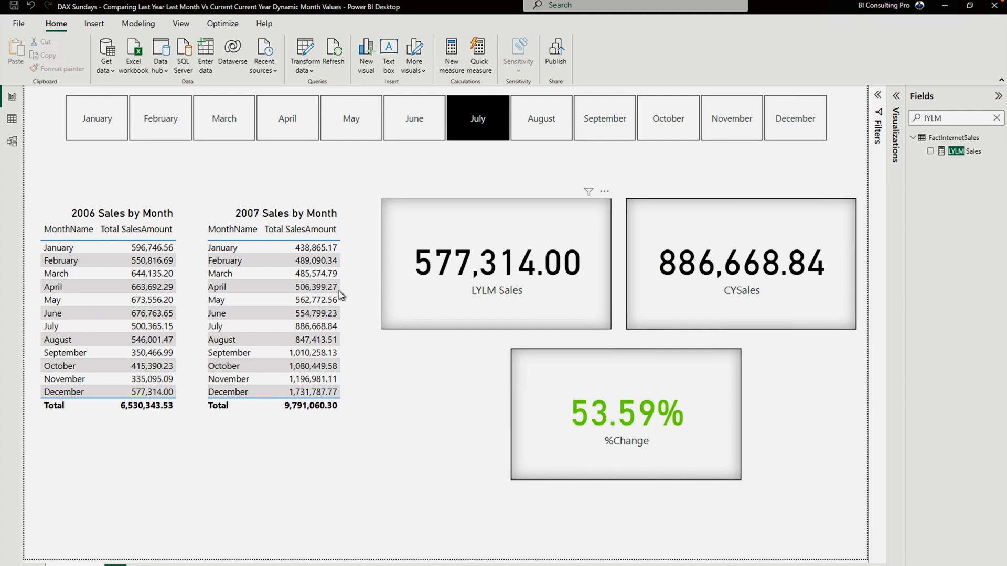
left_click(143, 396)
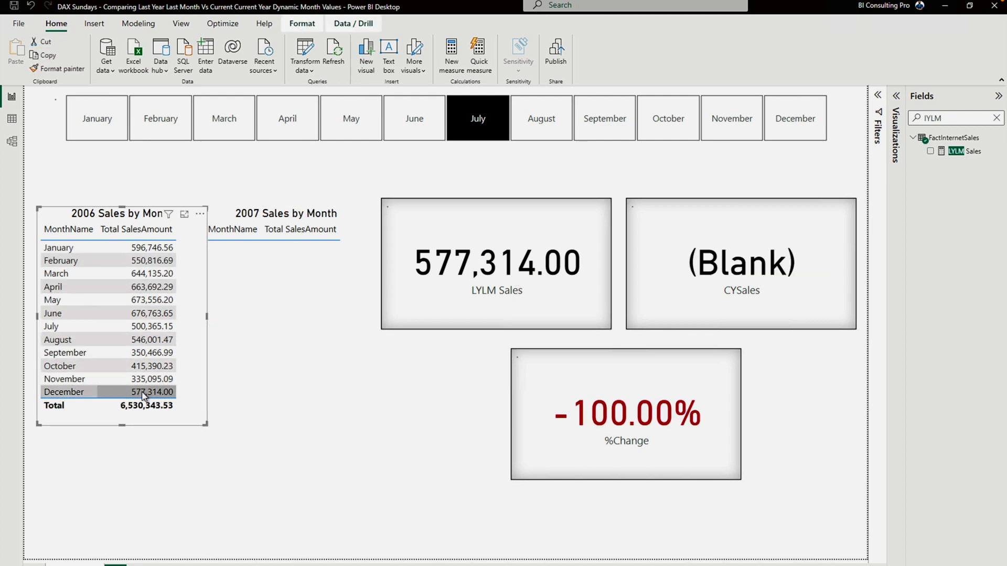
left_click(302, 495)
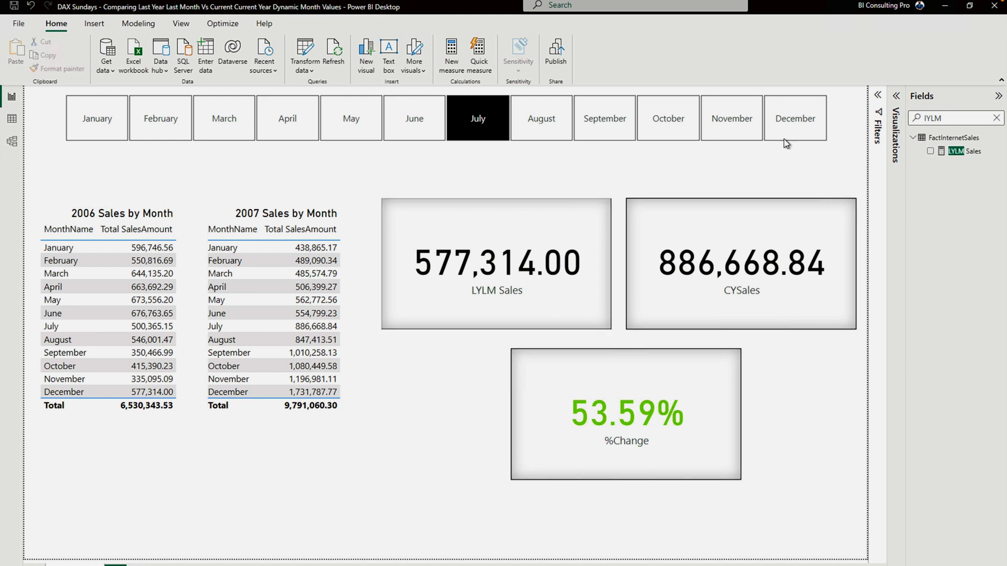
Search for 'CY', open CYSales, and review its SUM of SalesAmount and 2007 year condition
double_click(953, 118)
type("CY")
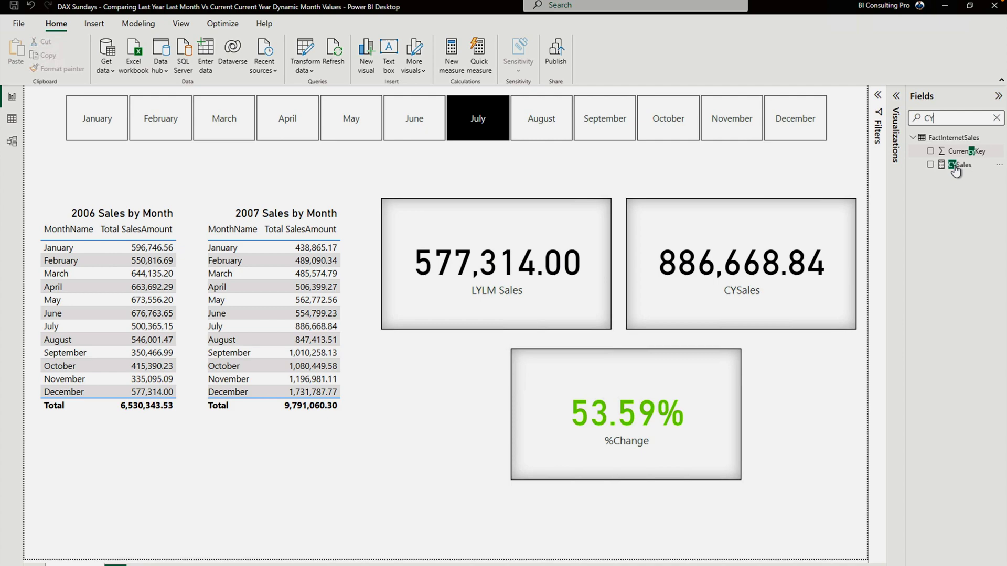
left_click(963, 165)
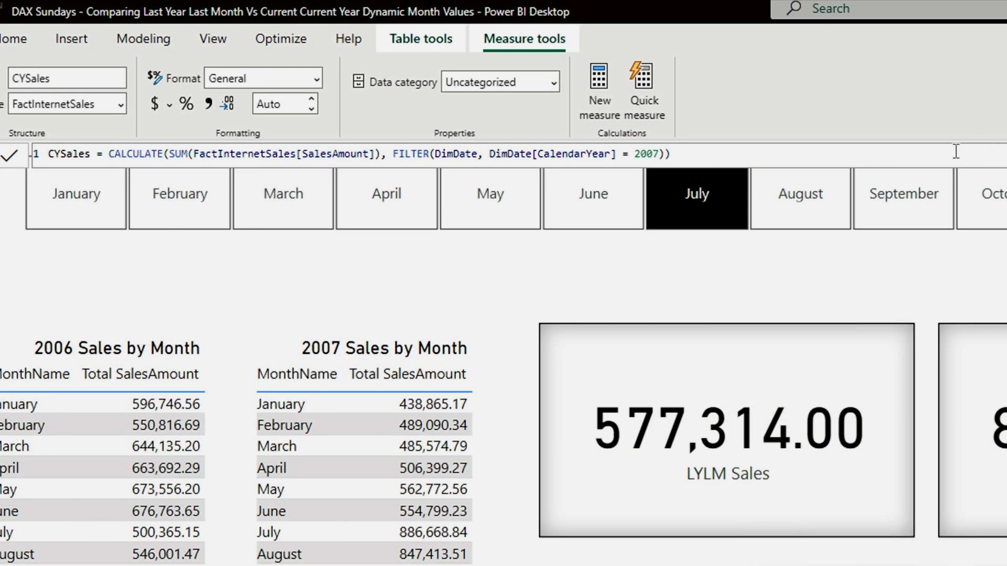
left_click(956, 152)
key("shift+Return")
key("shift+Return")
key("shift+Return")
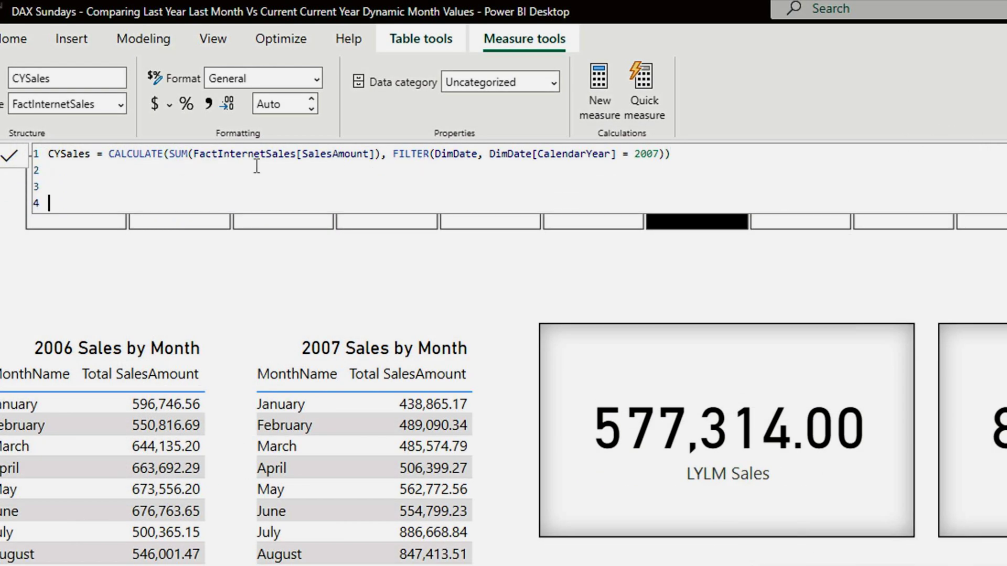
left_click(171, 154)
left_click_drag(171, 153, 381, 154)
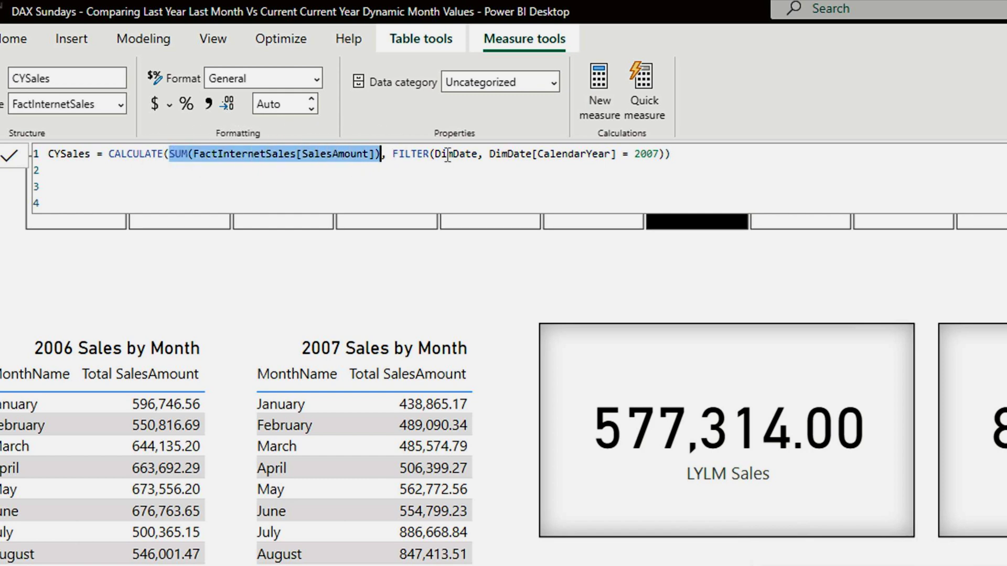
left_click_drag(665, 153, 586, 155)
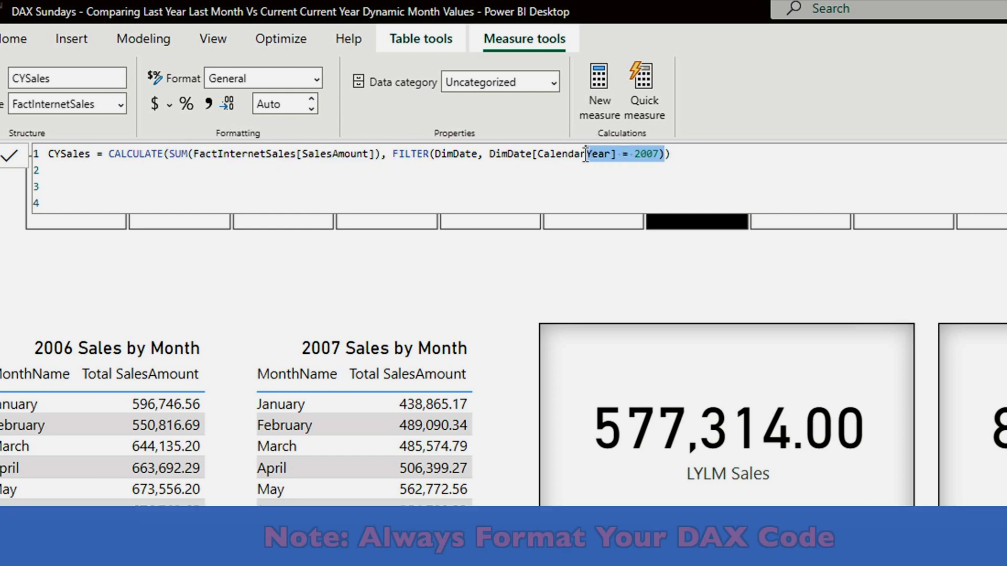
left_click(640, 156)
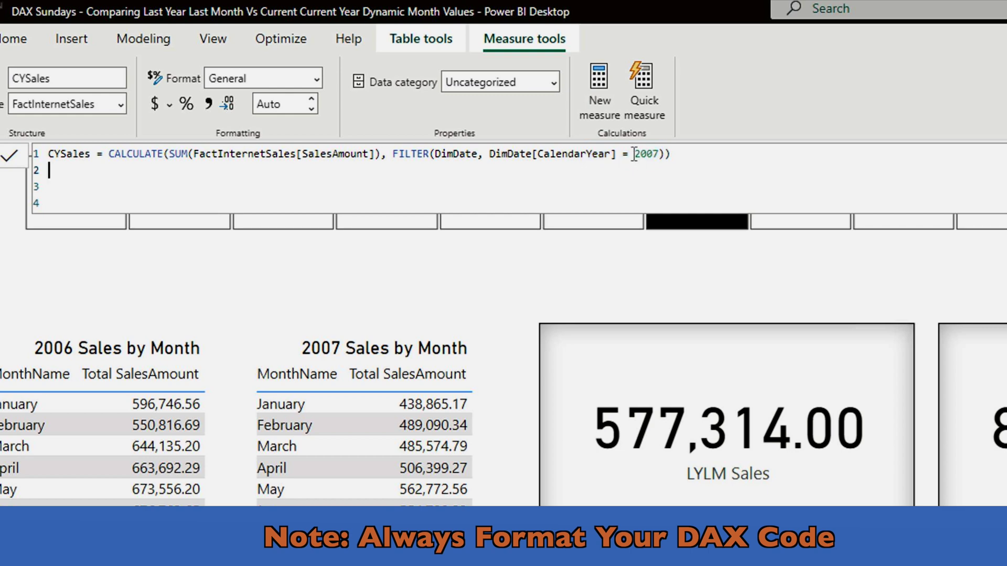
double_click(646, 154)
Add the comment //DimDate[CalendarYear] = YEAR(Today()) below the CYSales formula
left_click(694, 155)
key("Return")
key("Return")
key("Return")
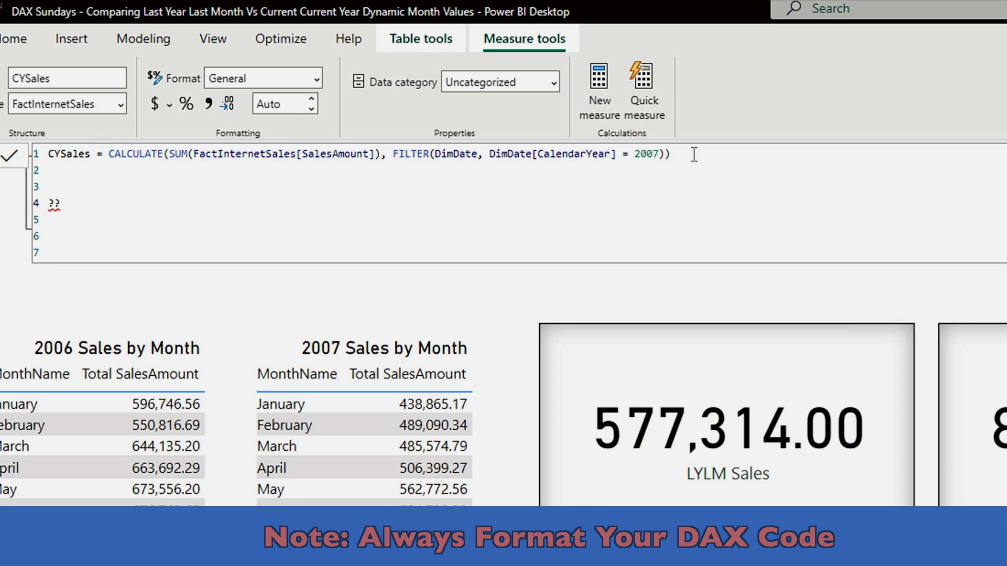
type("//")
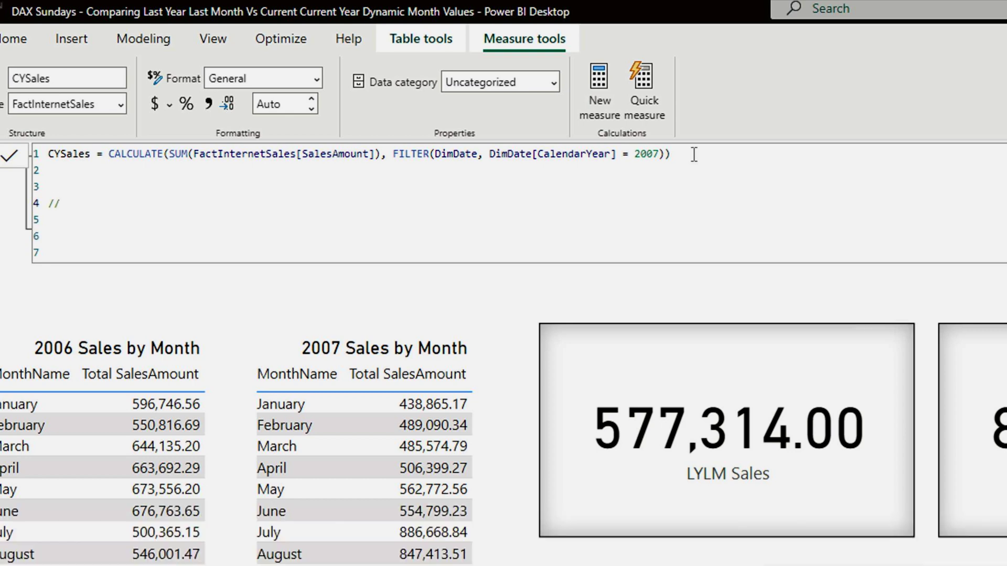
type("DimDate[CalendarYear")
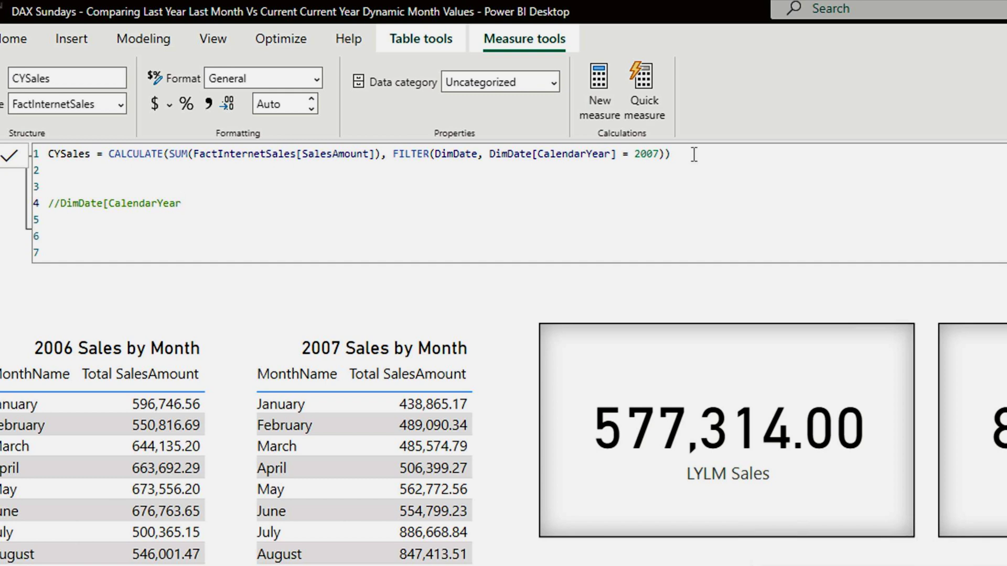
type("] = YEAR(Today())")
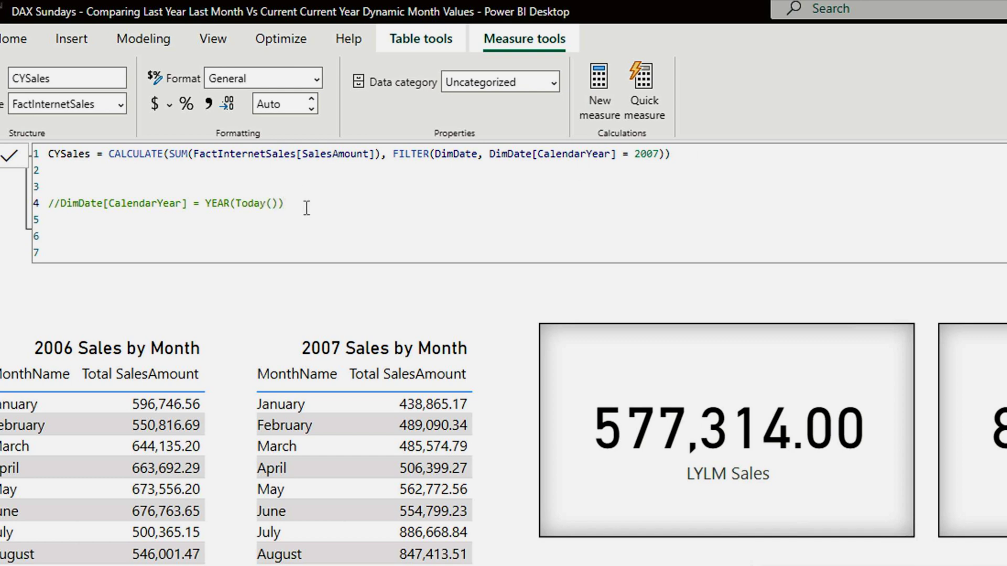
left_click_drag(302, 203, 200, 204)
left_click_drag(489, 153, 649, 162)
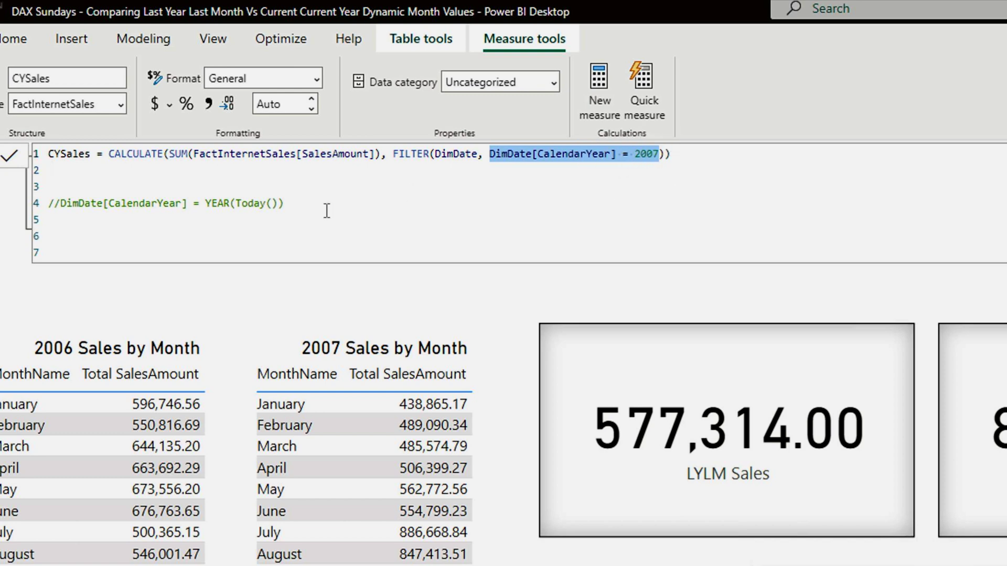
left_click_drag(303, 204, 62, 204)
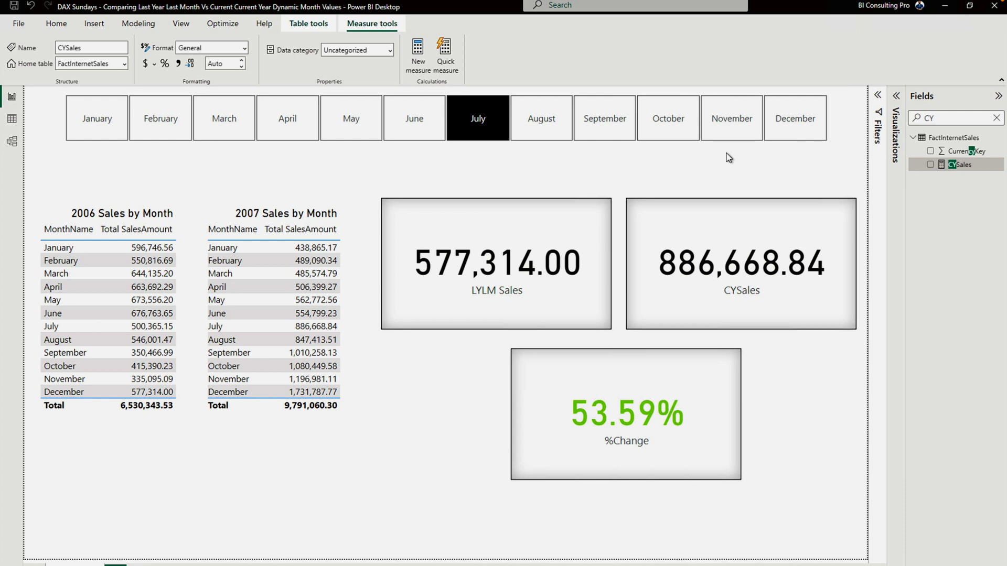
double_click(913, 117)
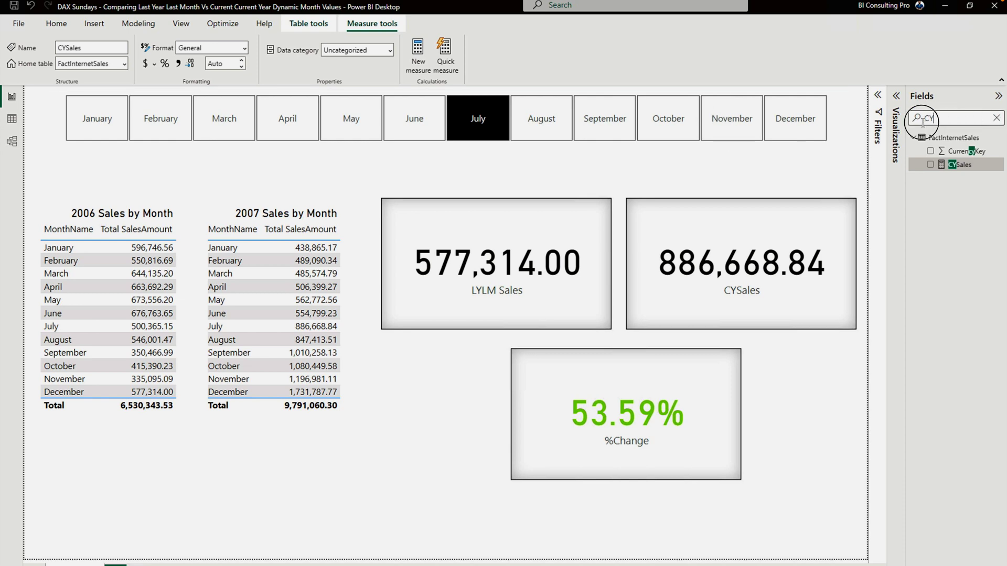
type("%")
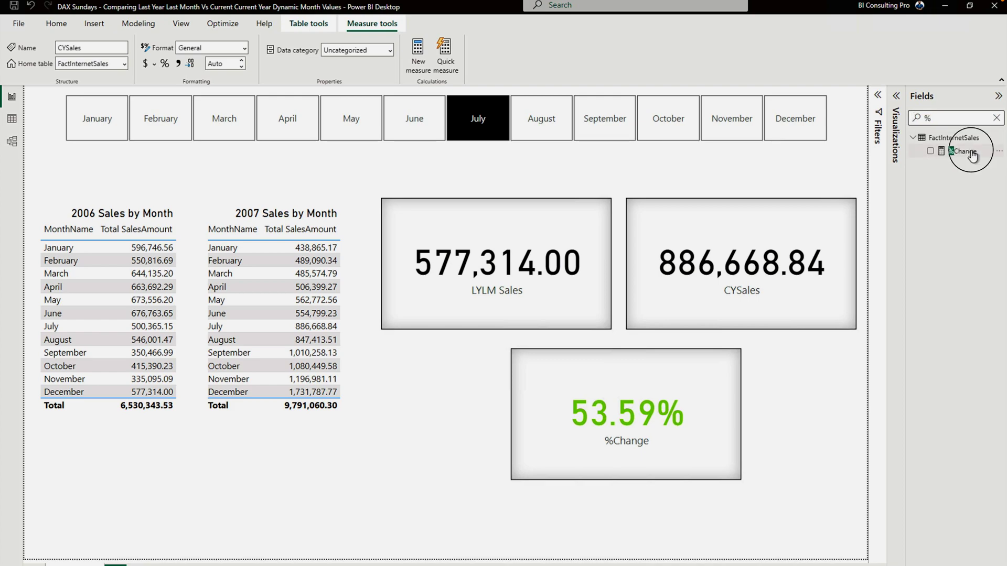
left_click(965, 151)
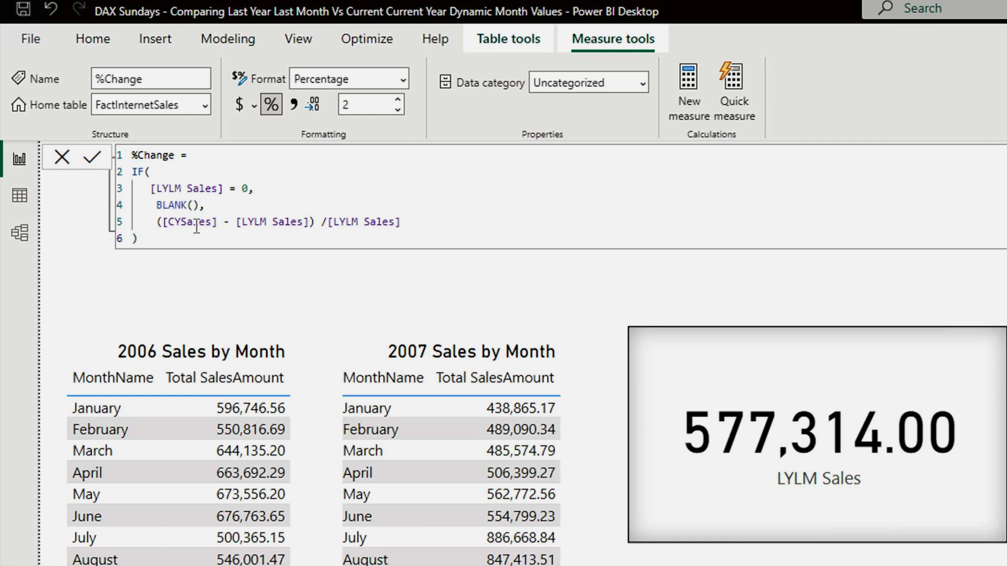
left_click_drag(401, 222, 148, 225)
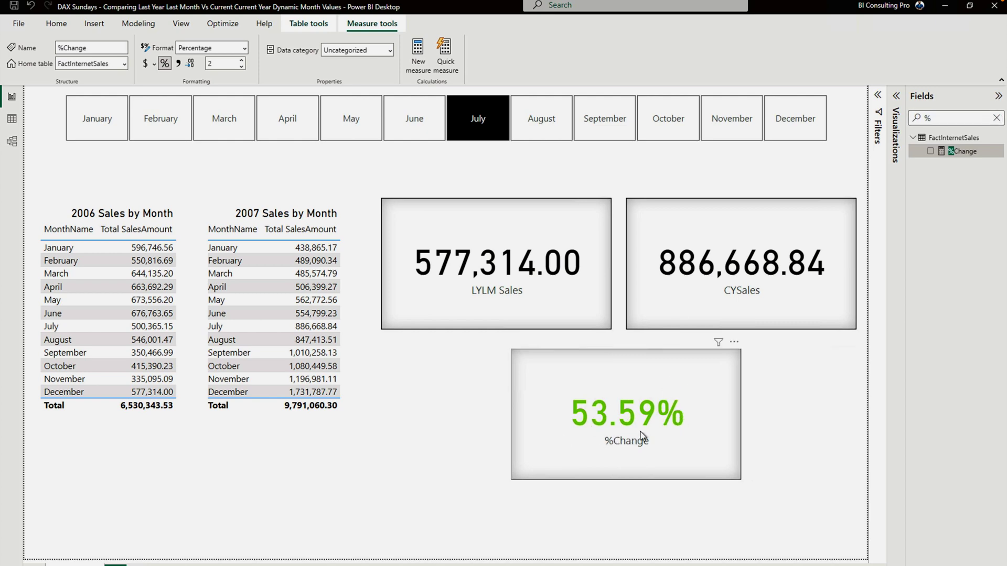
Clear the fields search and review KPI Color's green #7FC600 and red #C6001C codes
double_click(936, 118)
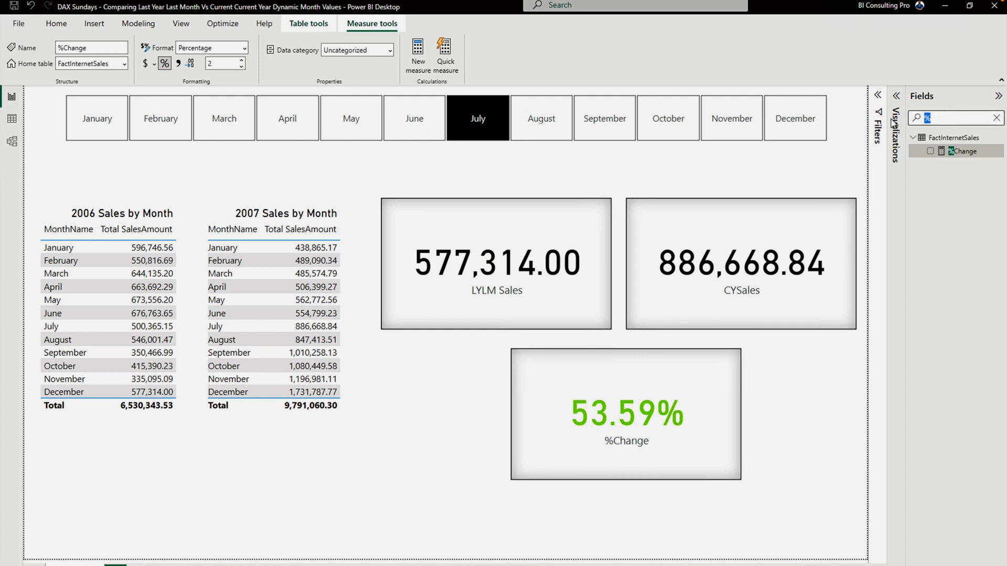
key("BackSpace")
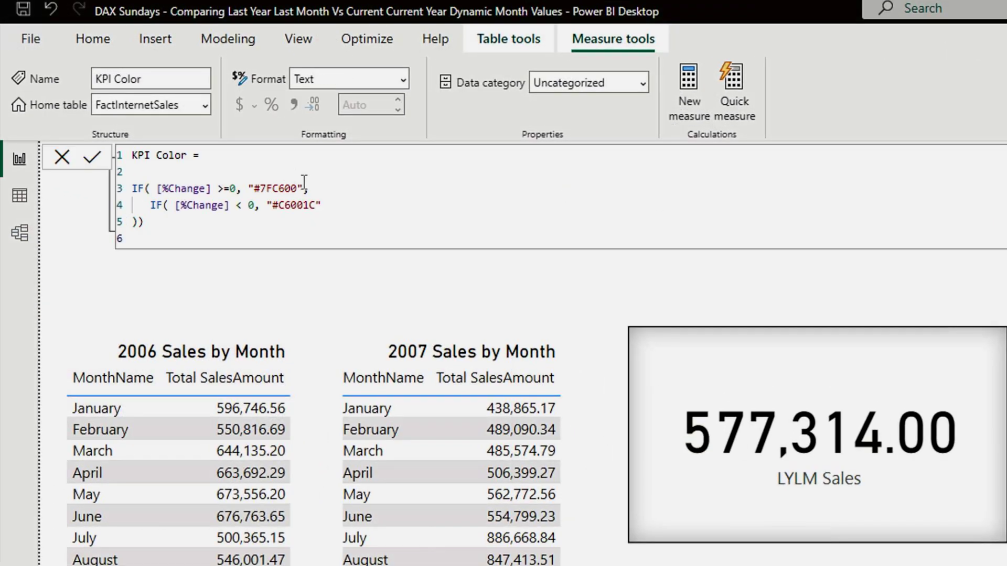
left_click_drag(315, 188, 250, 188)
left_click_drag(321, 205, 267, 209)
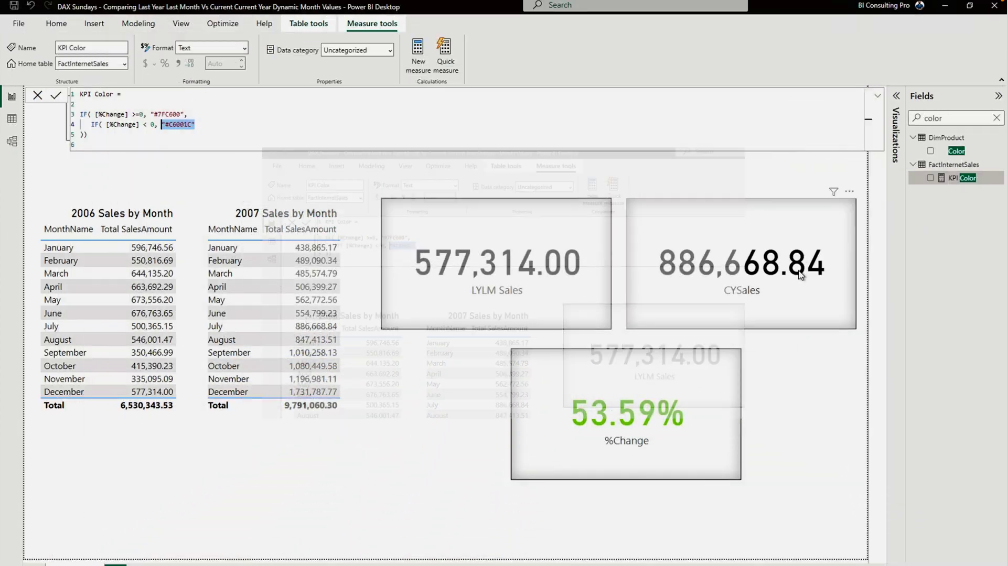
left_click(676, 434)
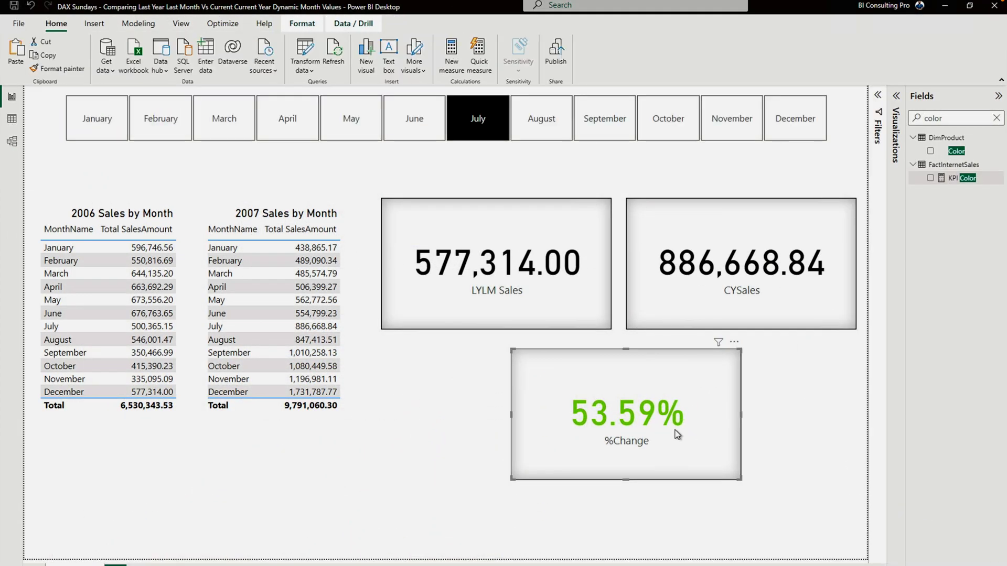
left_click(896, 107)
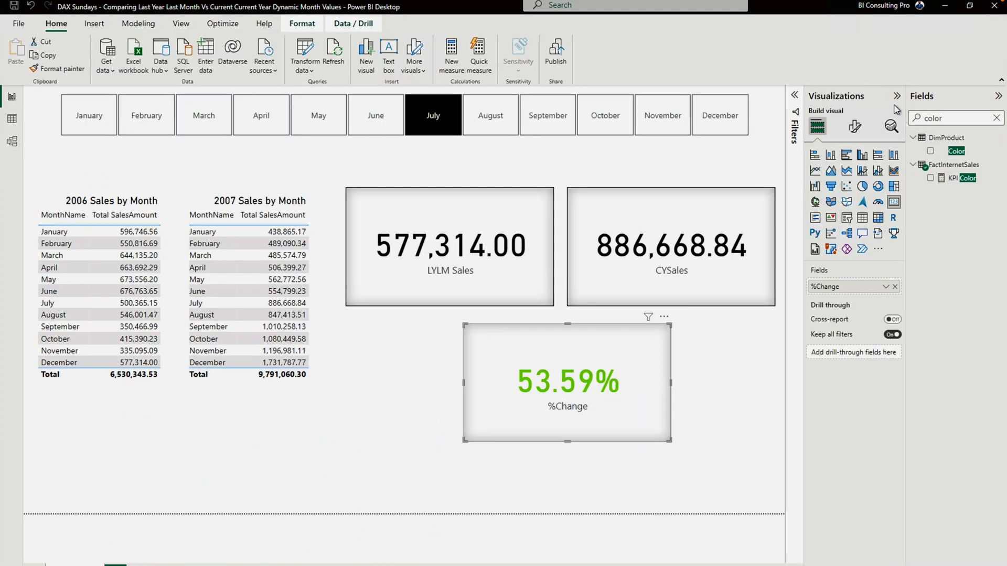
left_click(855, 131)
left_click(837, 205)
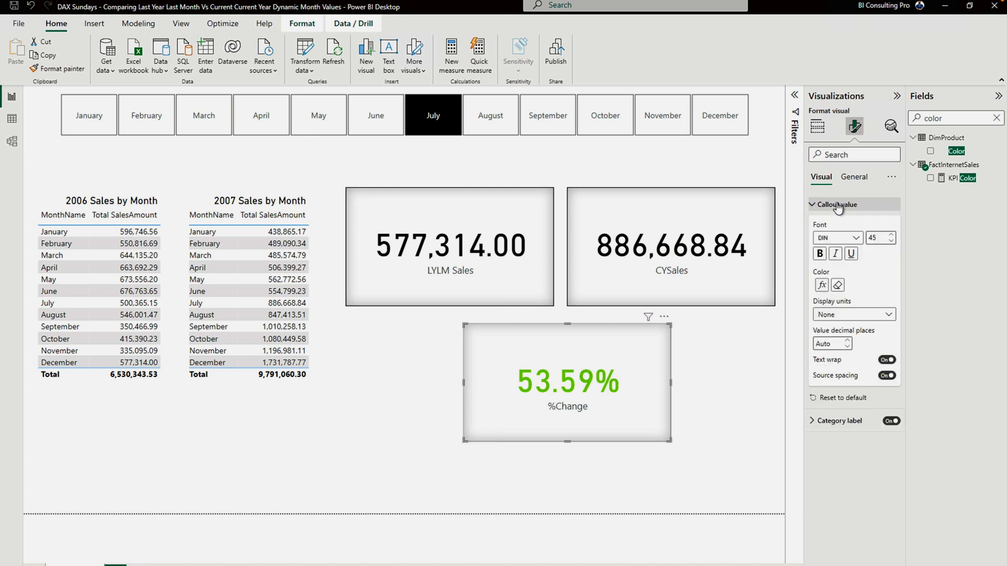
left_click(822, 286)
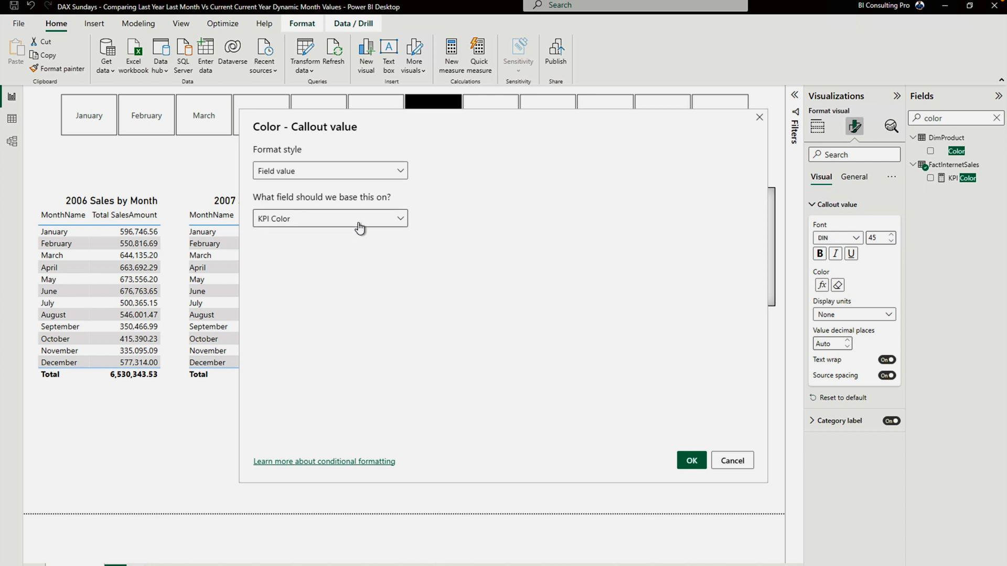
left_click(734, 460)
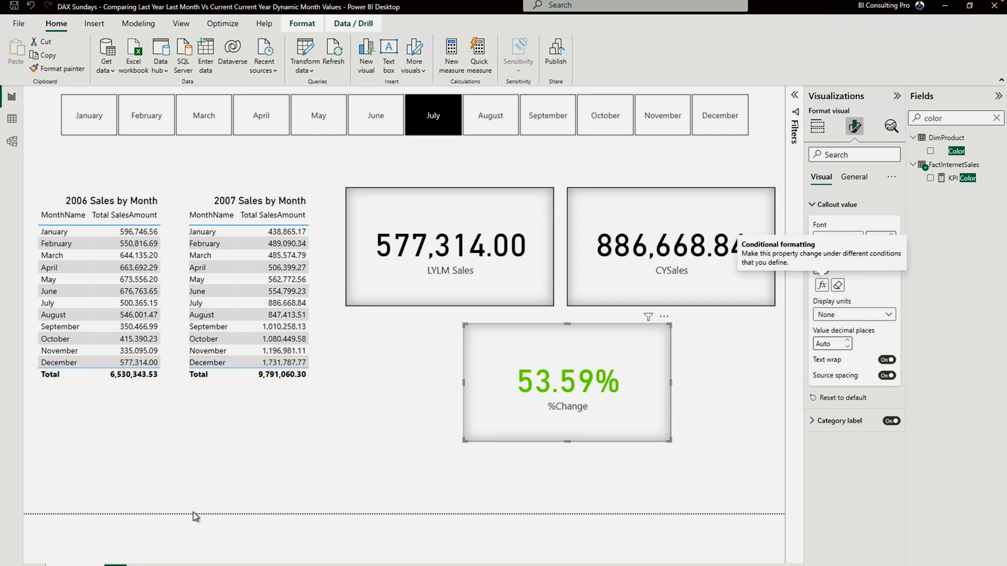
left_click(897, 96)
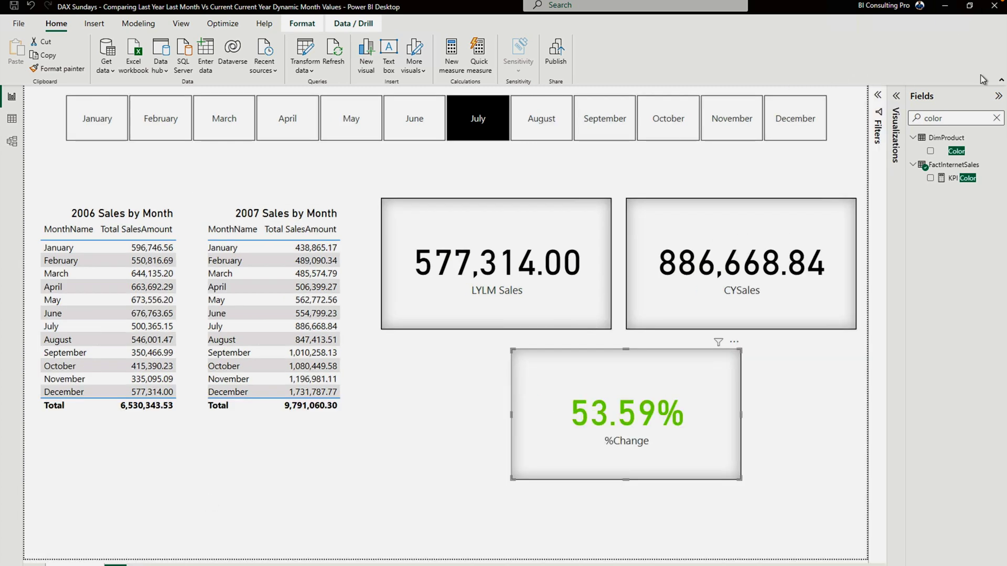
left_click(998, 96)
Deselect the %Change card and try December back through September in the slicer
left_click(424, 517)
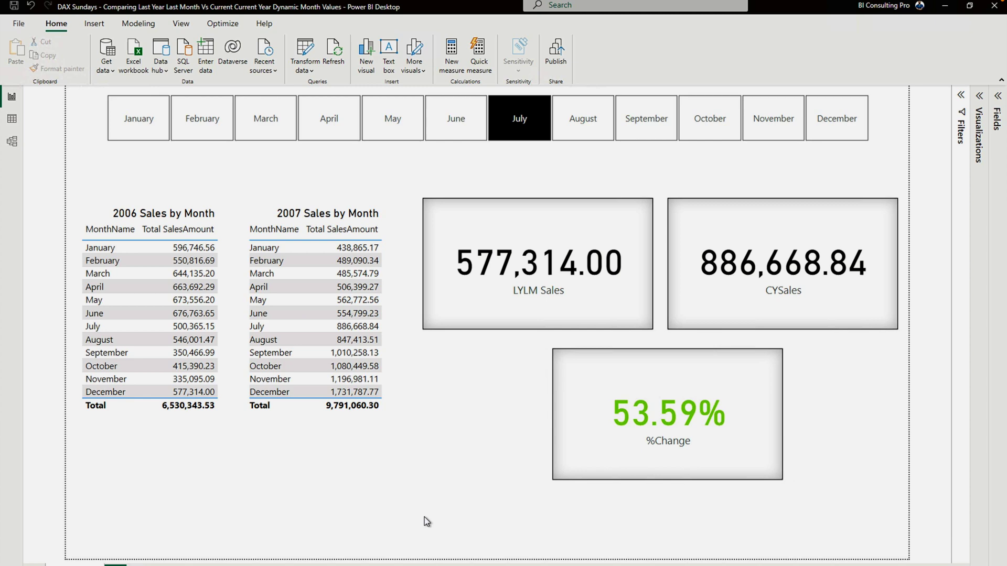
left_click(825, 123)
left_click(769, 124)
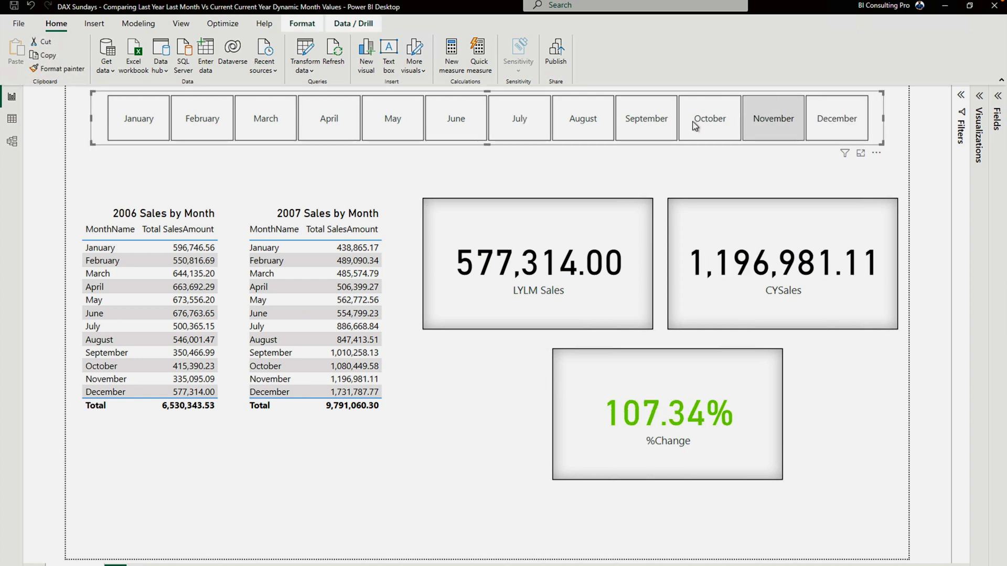
left_click(695, 126)
left_click(645, 125)
Step through January to July in the slicer, then settle on November
left_click(138, 131)
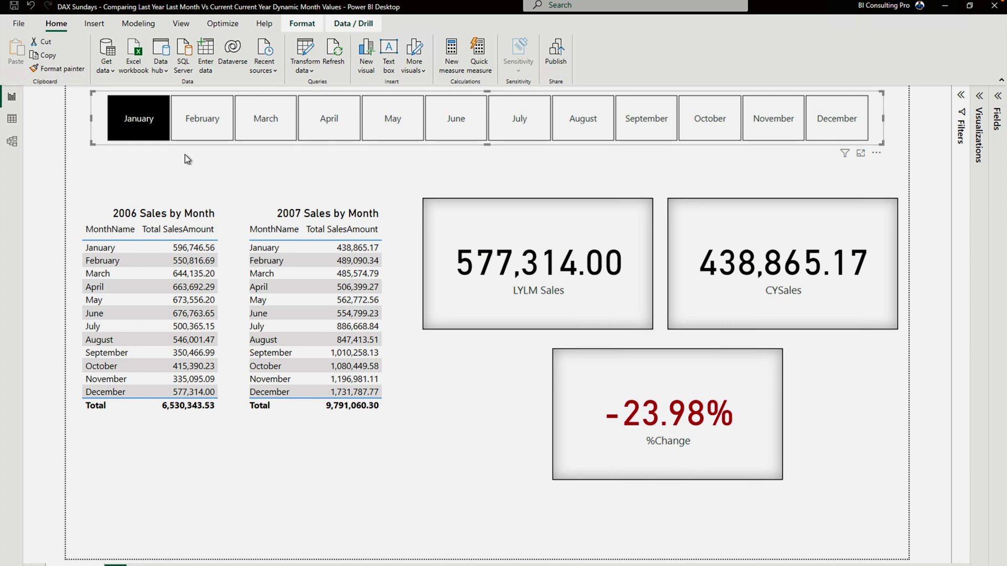
left_click(215, 125)
left_click(260, 132)
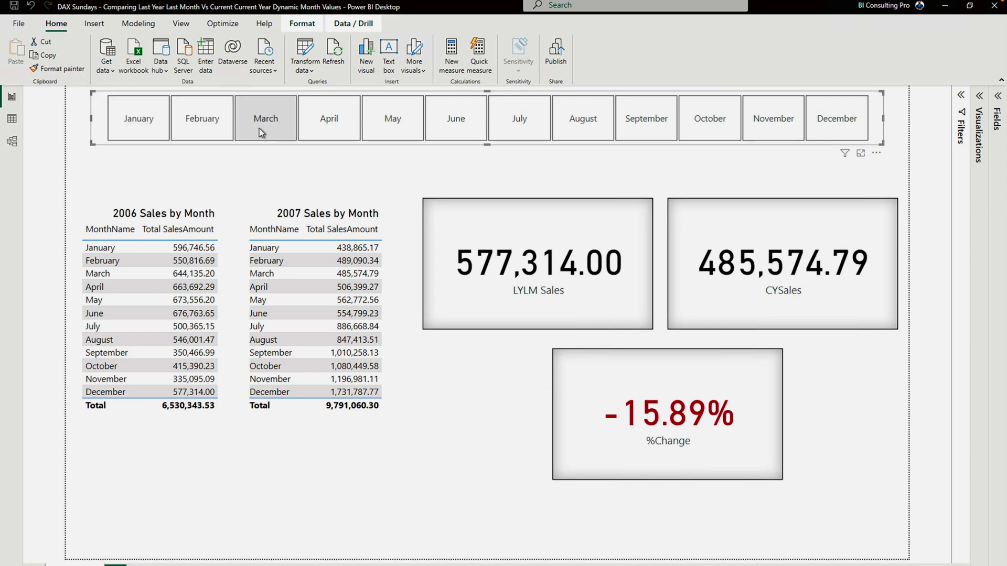
left_click(331, 125)
left_click(402, 124)
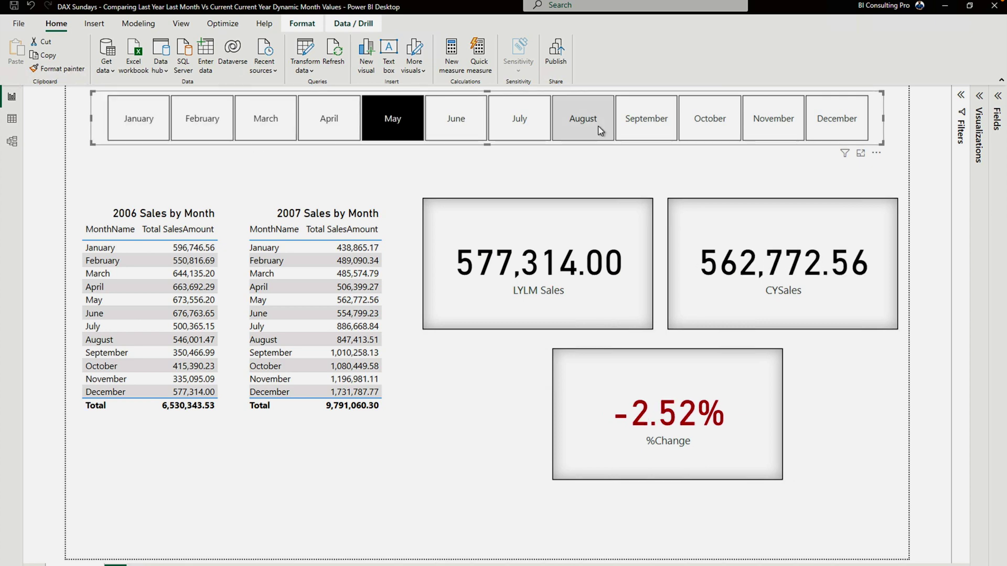
left_click(464, 132)
left_click(527, 127)
left_click(777, 124)
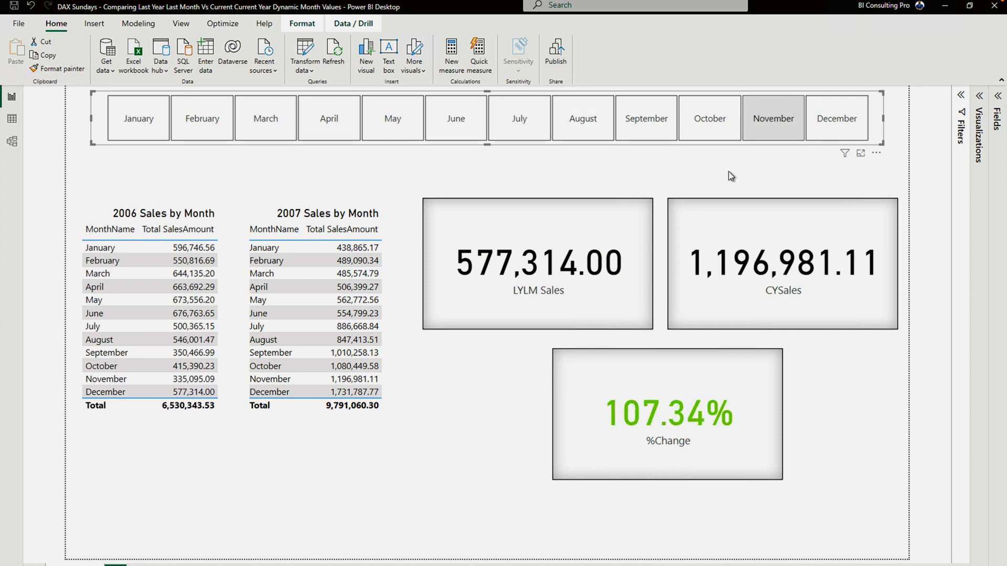